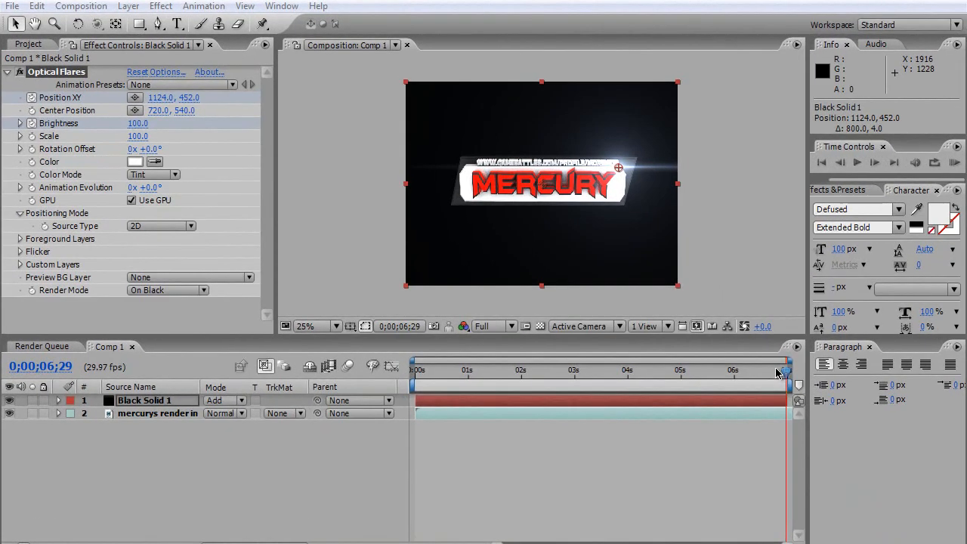
Scrub through Comp 1 from start to end to preview the finished lens flare animation
left_click_drag(722, 372, 403, 378)
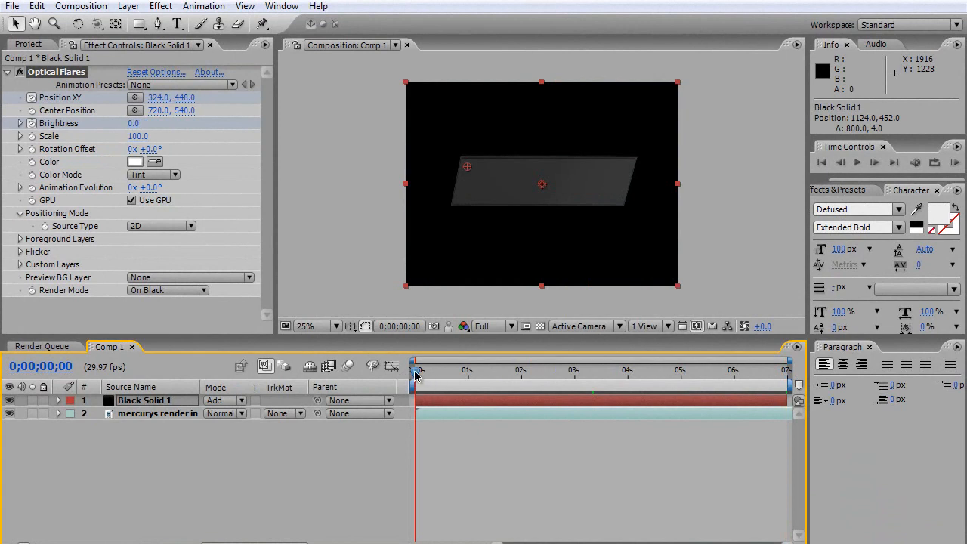
left_click_drag(415, 375, 790, 376)
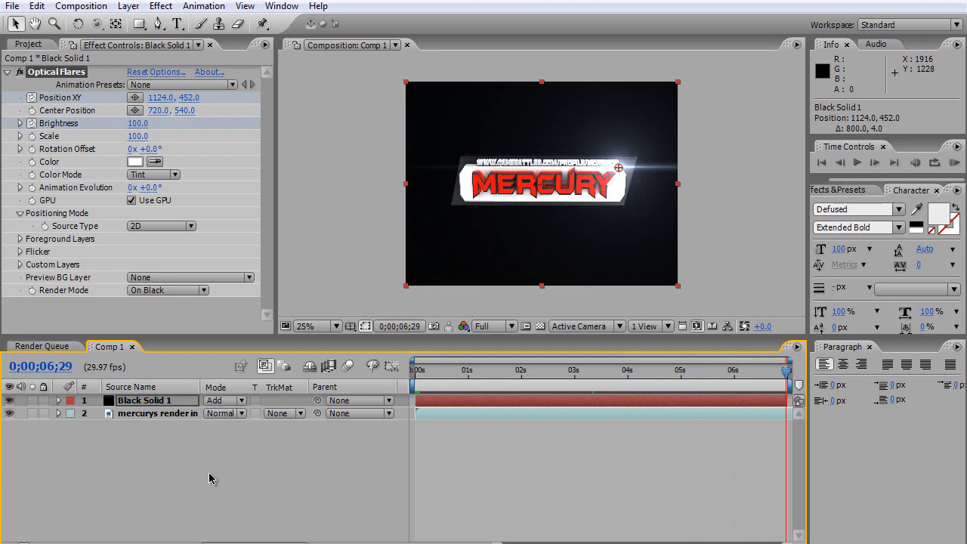
Create a new composition, Comp 2, with the HDV 1080 29.97 preset and a 7-second duration
left_click(97, 9)
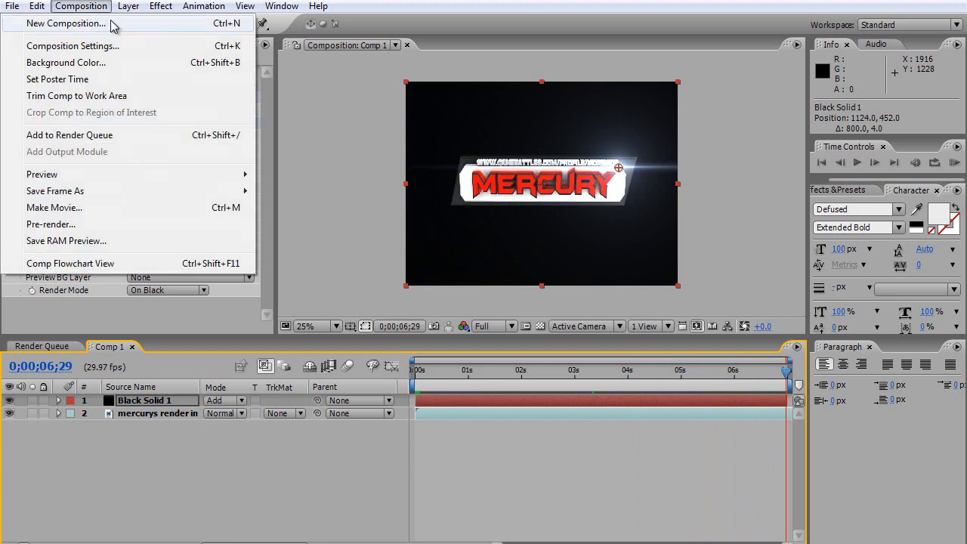
left_click(78, 24)
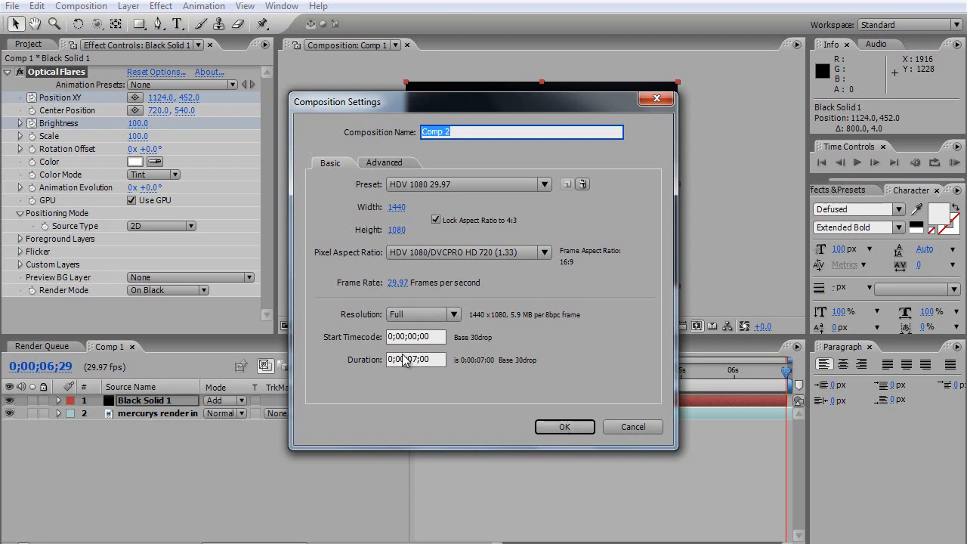
left_click(572, 427)
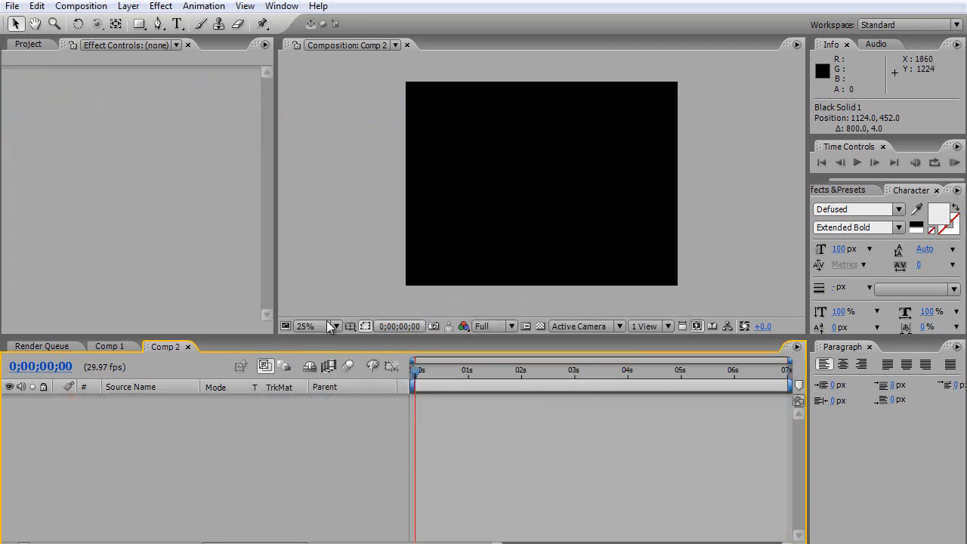
Import the "mercurys render intro" video from the Desktop as footage and place it in Comp 2
left_click(13, 7)
mouse_move(151, 209)
left_click(295, 213)
left_click_drag(414, 83, 414, 214)
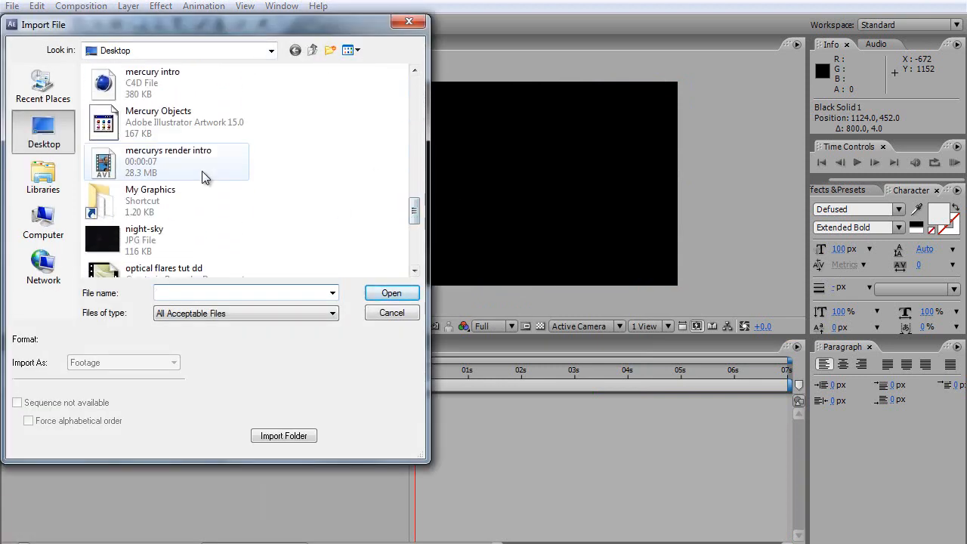
left_click(199, 162)
left_click(390, 294)
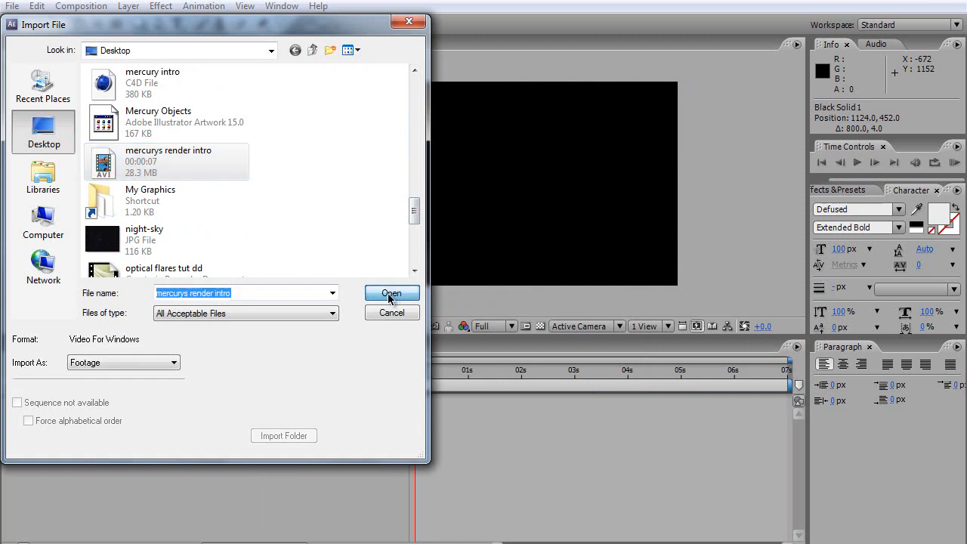
left_click_drag(59, 189, 542, 190)
Set the current time to 0;00;06;01 and add a 1440 x 1080 black solid named Black Solid 2 above the footage
left_click_drag(415, 377, 791, 367)
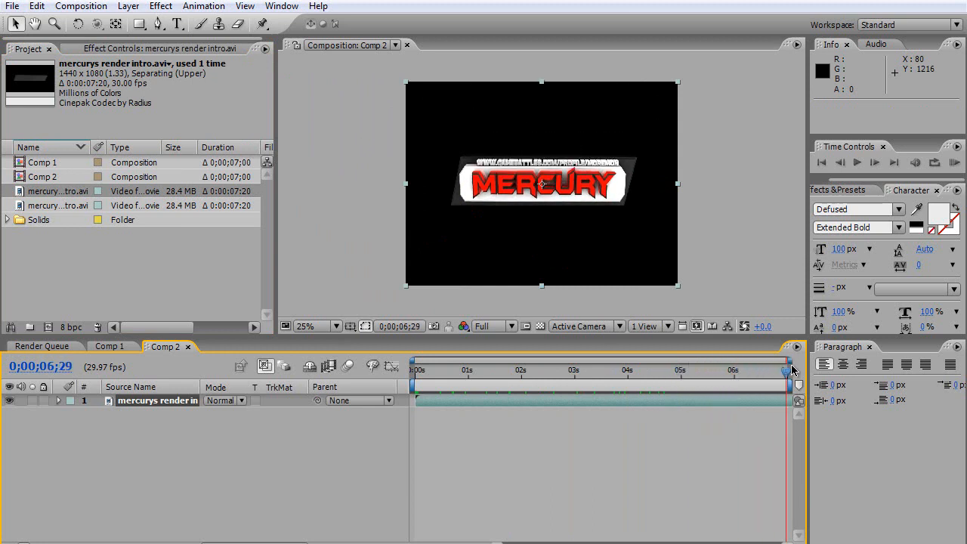
left_click_drag(788, 375, 738, 377)
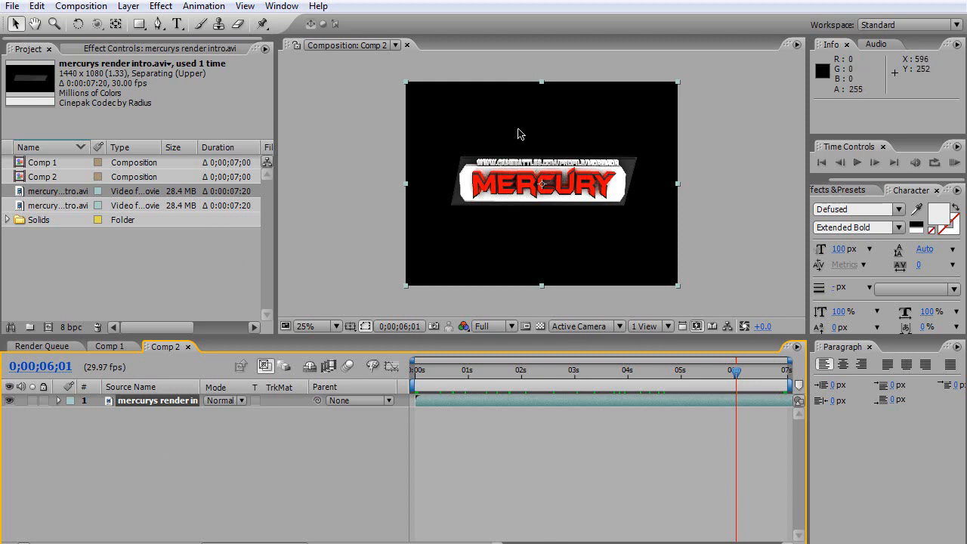
right_click(189, 462)
mouse_move(276, 479)
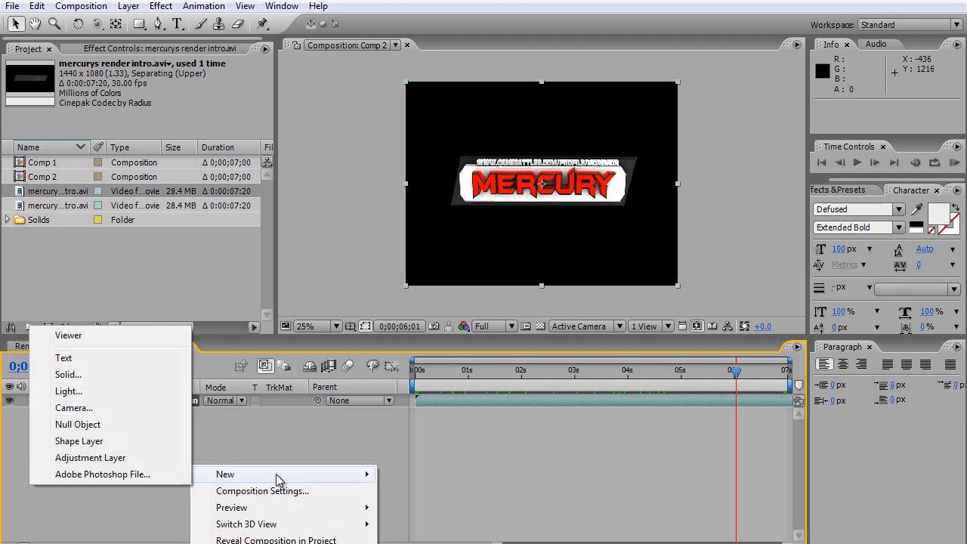
left_click(133, 375)
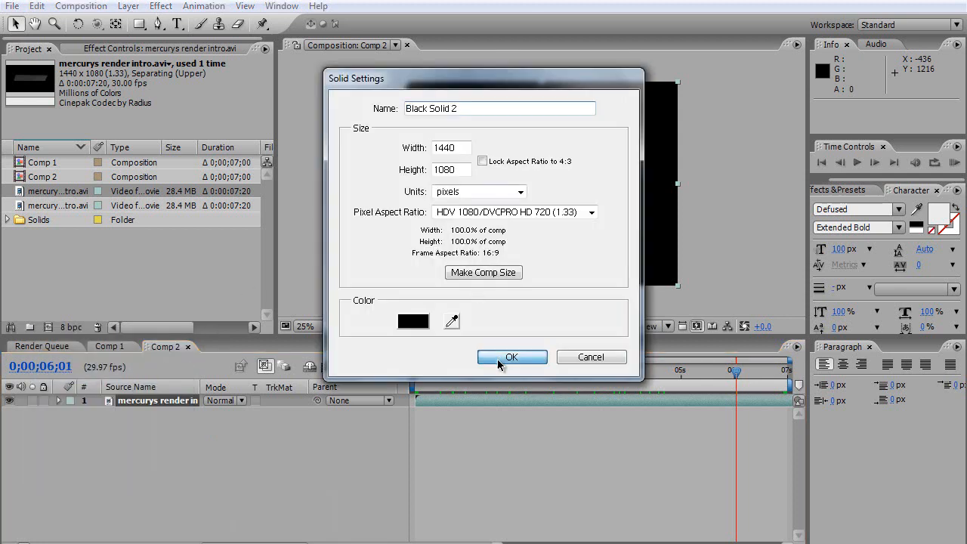
left_click(509, 358)
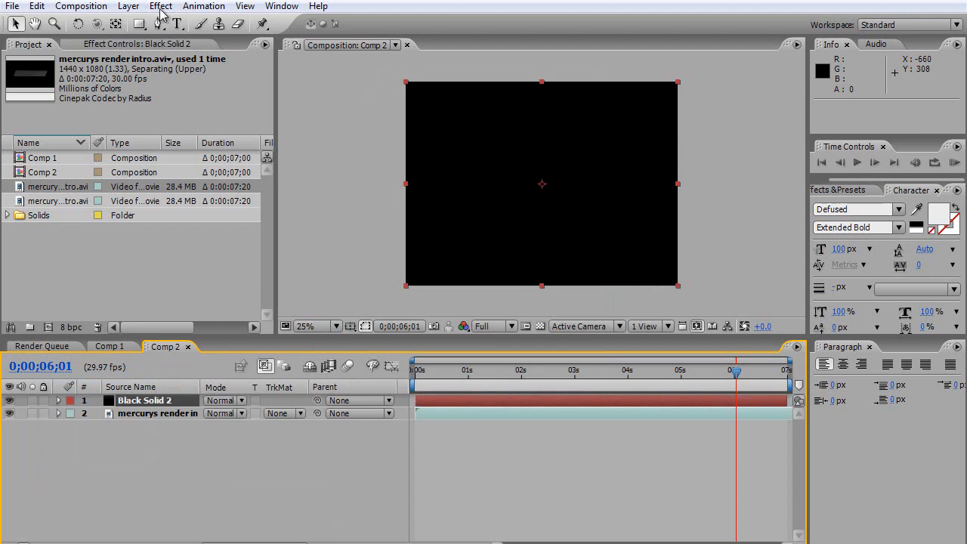
Apply the Optical Flares effect to Black Solid 2 and move the flare to about 408, 280
left_click(161, 8)
mouse_move(98, 396)
left_click(241, 398)
left_click_drag(487, 143, 490, 142)
left_click_drag(575, 143, 484, 137)
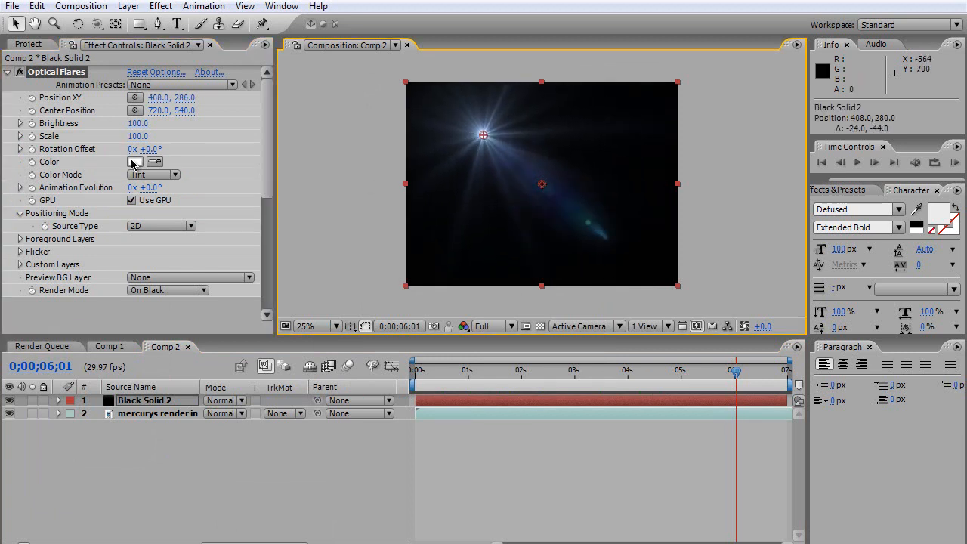
Clear all default objects in the Optical Flares options, add a Glow and a Streak, and shift the preview position to about 43.5, 45
left_click(171, 73)
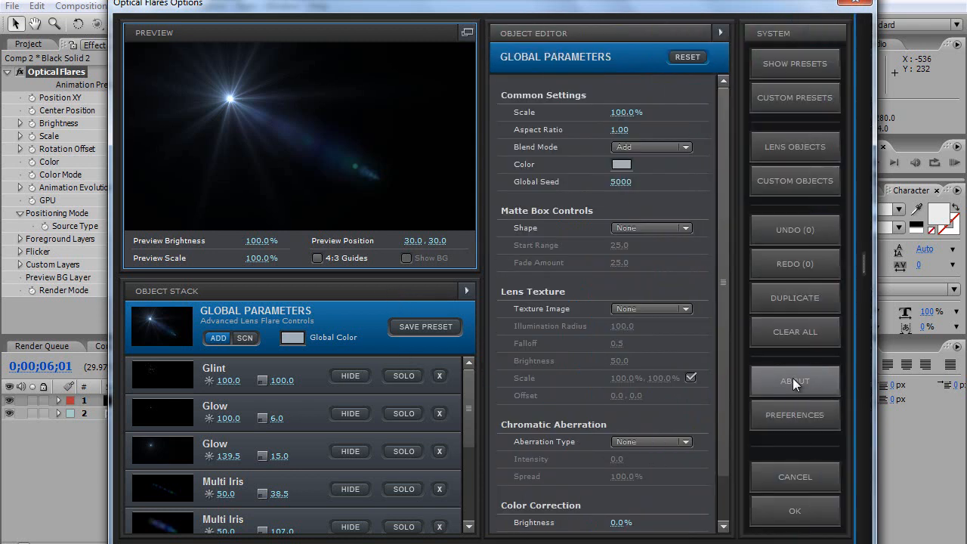
left_click(790, 332)
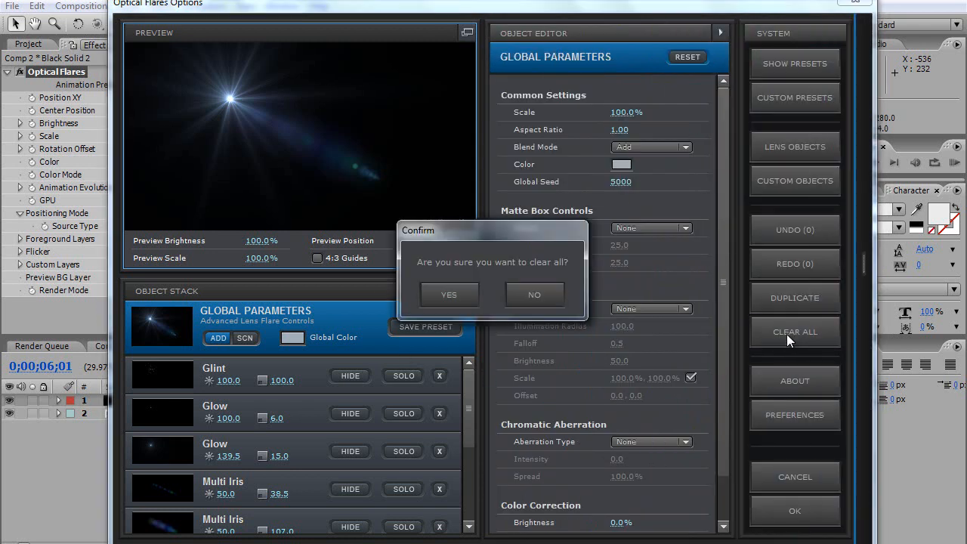
left_click(448, 292)
left_click(857, 285)
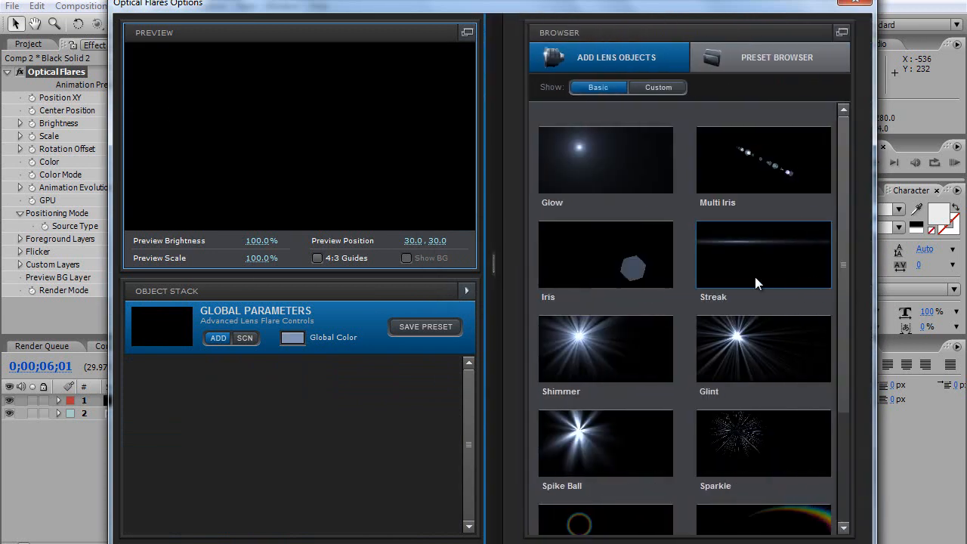
left_click(587, 140)
left_click(764, 257)
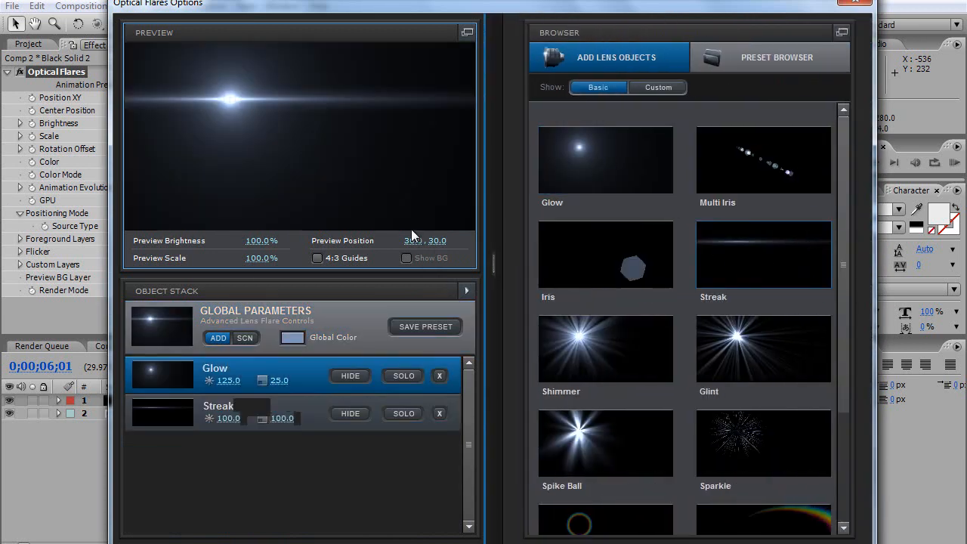
left_click_drag(217, 97, 277, 127)
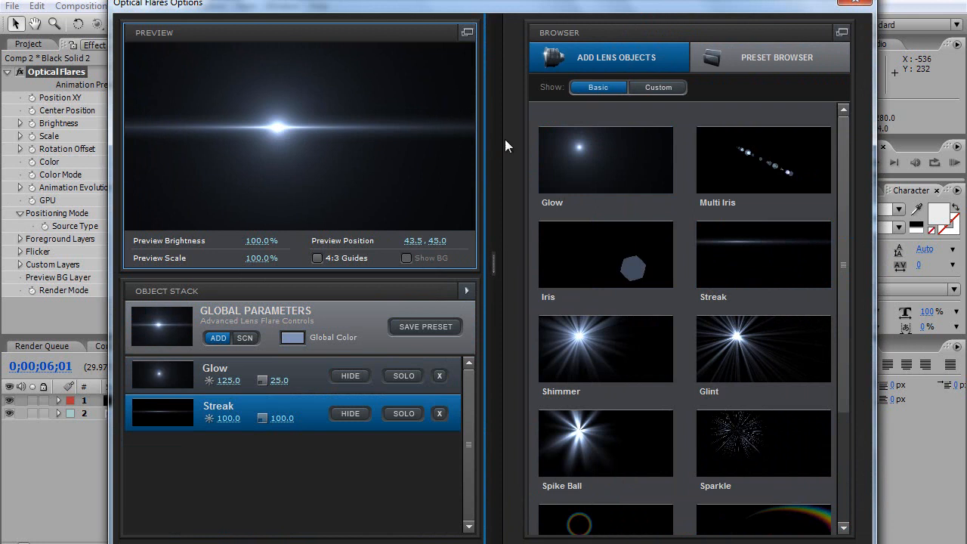
Set the Streak's scale to 22.5 and brightness to 160.5, reduce the Glow's scale to 15.5, adjust its brightness, and accept the flare
left_click(488, 208)
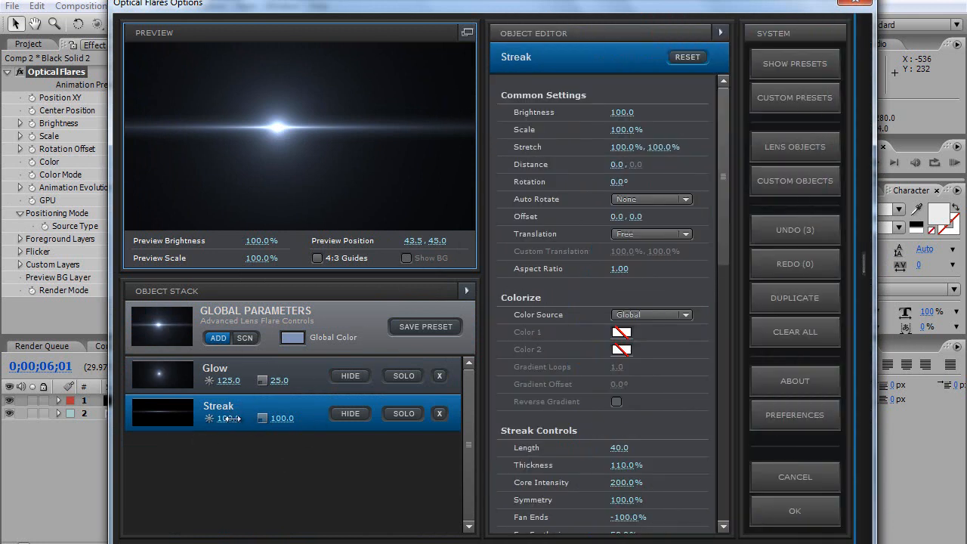
left_click_drag(279, 420, 176, 425)
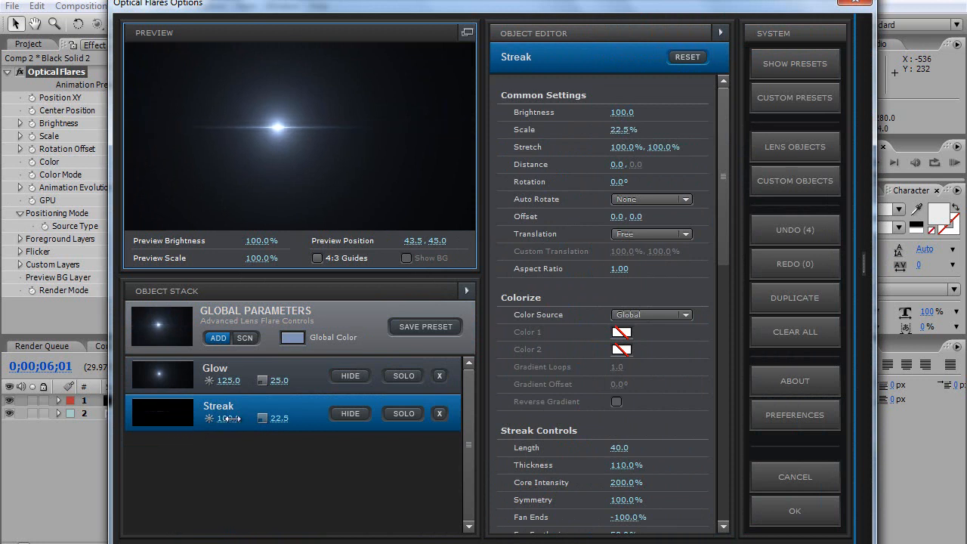
left_click_drag(194, 420, 259, 425)
left_click_drag(280, 380, 269, 382)
left_click(270, 383)
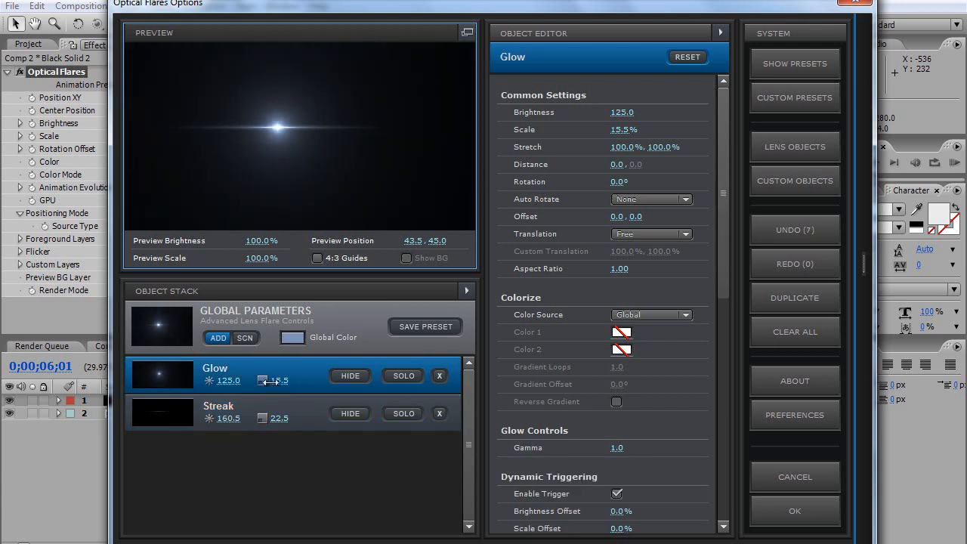
left_click_drag(213, 384, 207, 384)
left_click(799, 511)
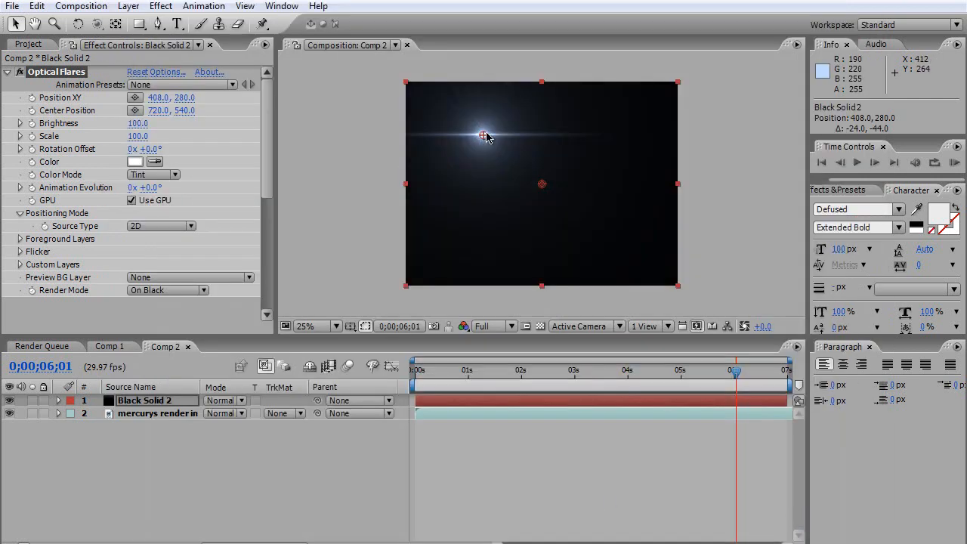
Move the flare to about 688, 400 and set Black Solid 2's blending mode to Add
left_click_drag(481, 136, 483, 136)
mouse_move(526, 163)
left_mouse_down()
mouse_move(552, 198)
mouse_move(555, 164)
mouse_move(539, 160)
left_mouse_up()
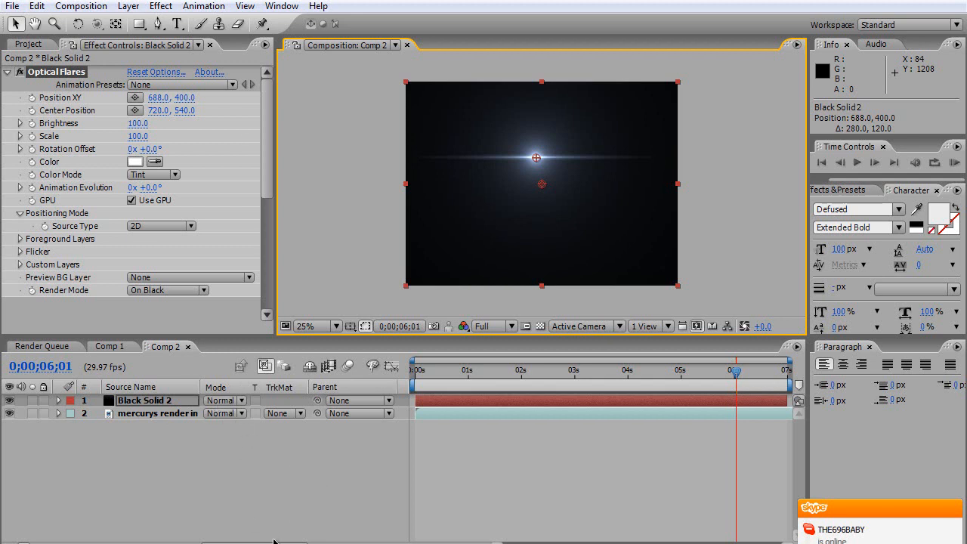
left_click(300, 541)
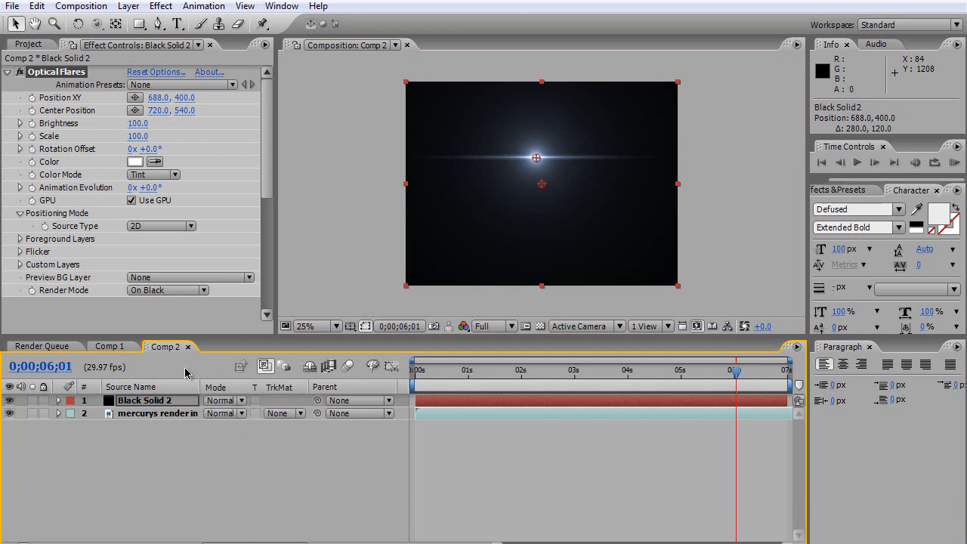
left_click(242, 401)
left_click(225, 200)
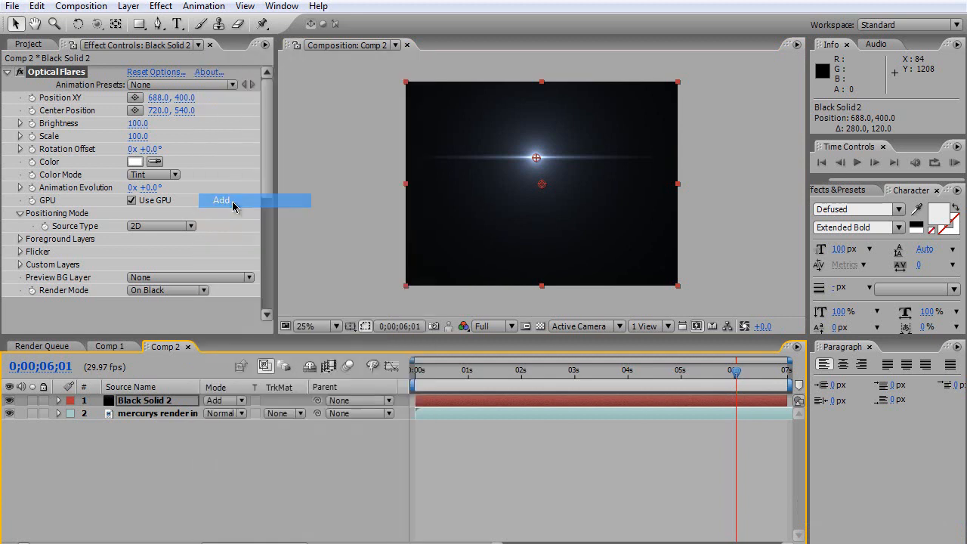
Move the flare to the upper-left corner of the white logo plate, at about 328, 448
mouse_move(538, 160)
left_mouse_down()
mouse_move(557, 143)
mouse_move(522, 165)
left_mouse_up()
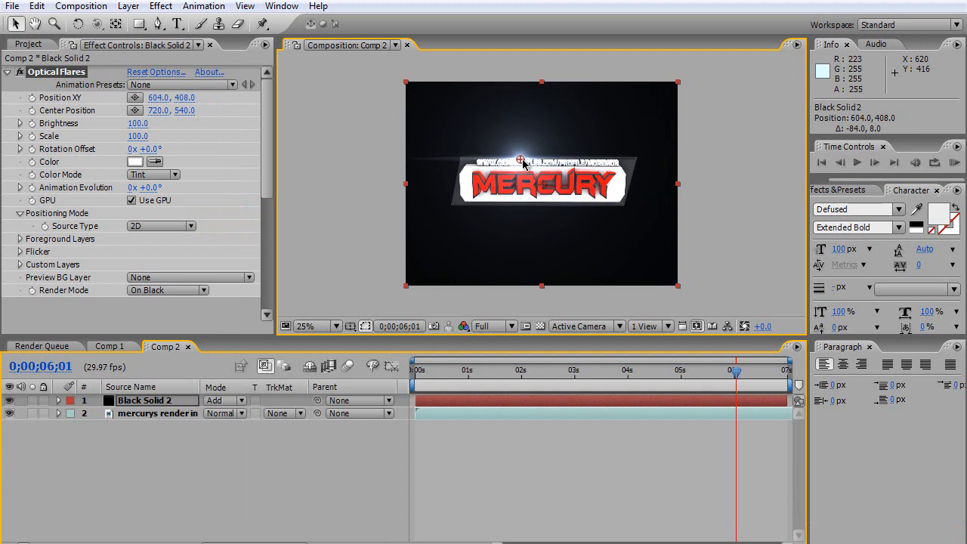
left_click(183, 323)
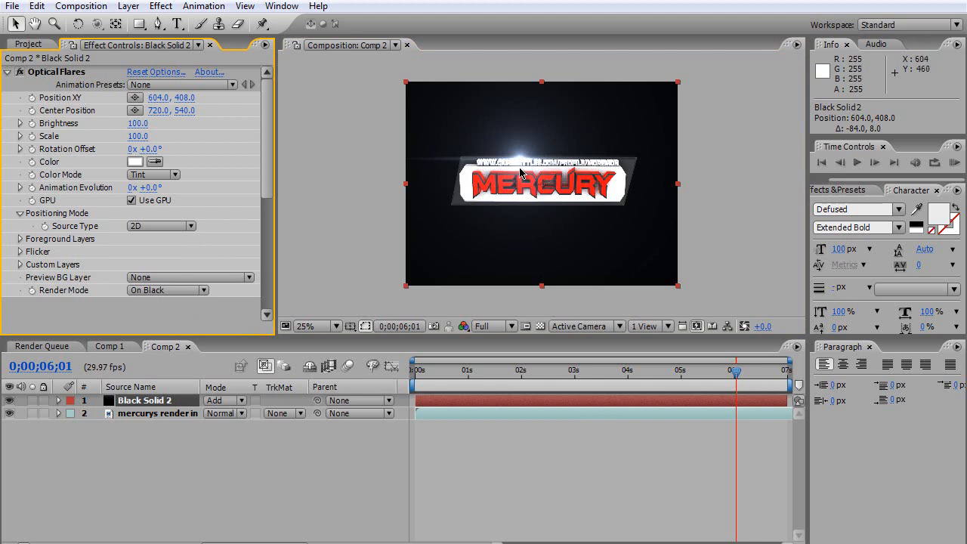
left_click(64, 73)
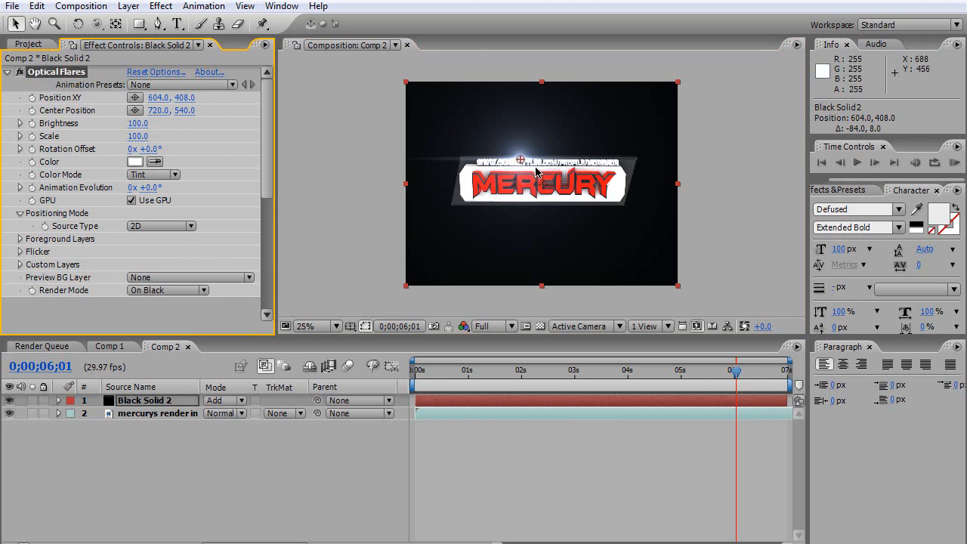
left_click_drag(521, 162, 469, 168)
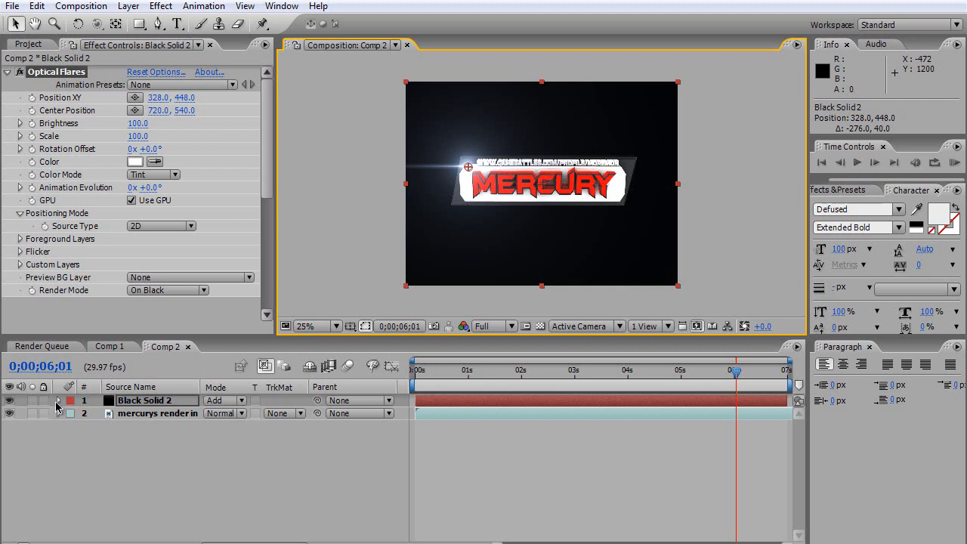
Expand Black Solid 2's Optical Flares properties and enable keyframing for Position XY and Brightness at 0;00;06;01
left_click_drag(369, 336, 369, 297)
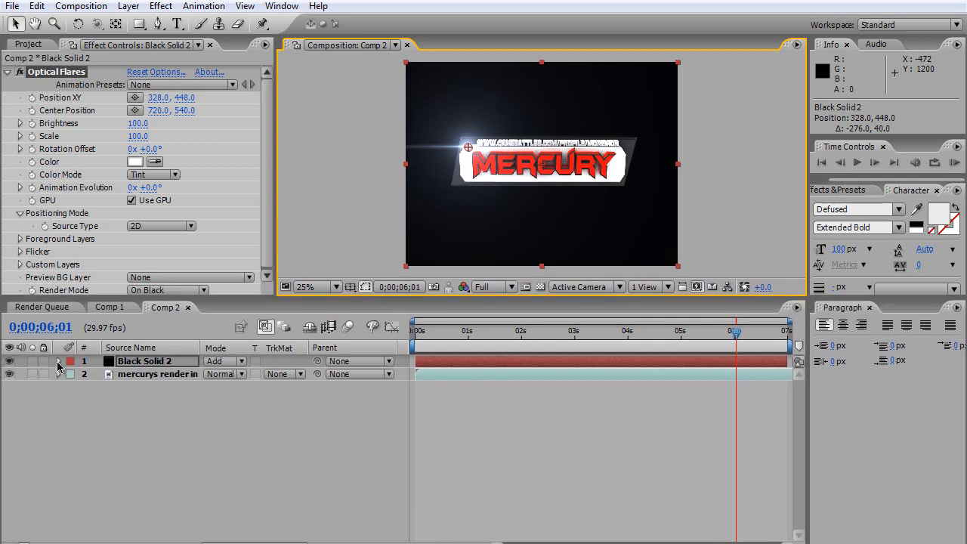
left_click(59, 361)
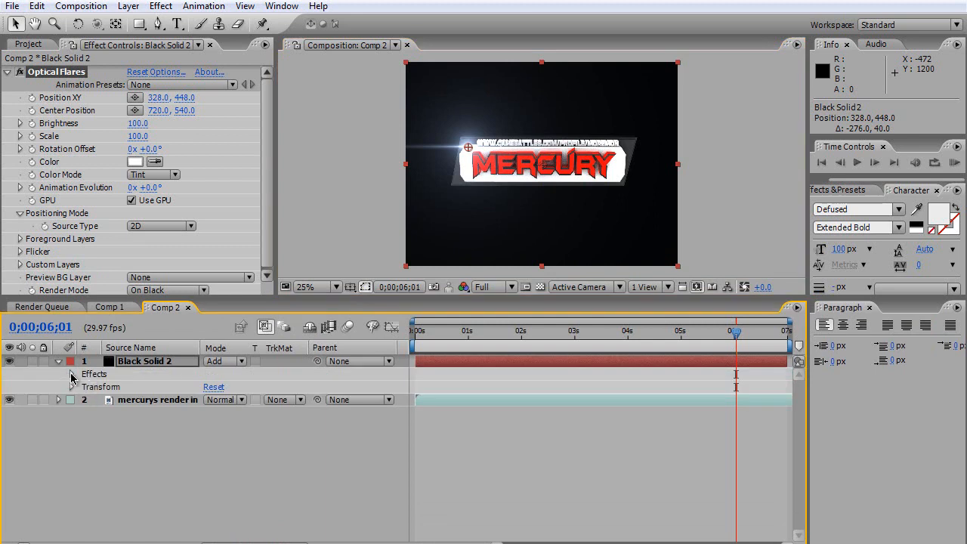
left_click(72, 375)
left_click(84, 388)
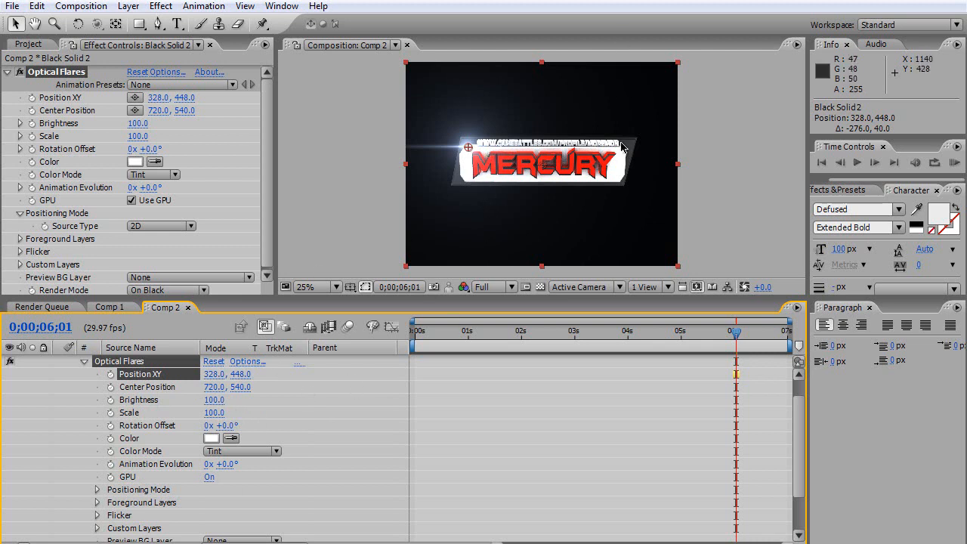
left_click(110, 400)
left_click(110, 375)
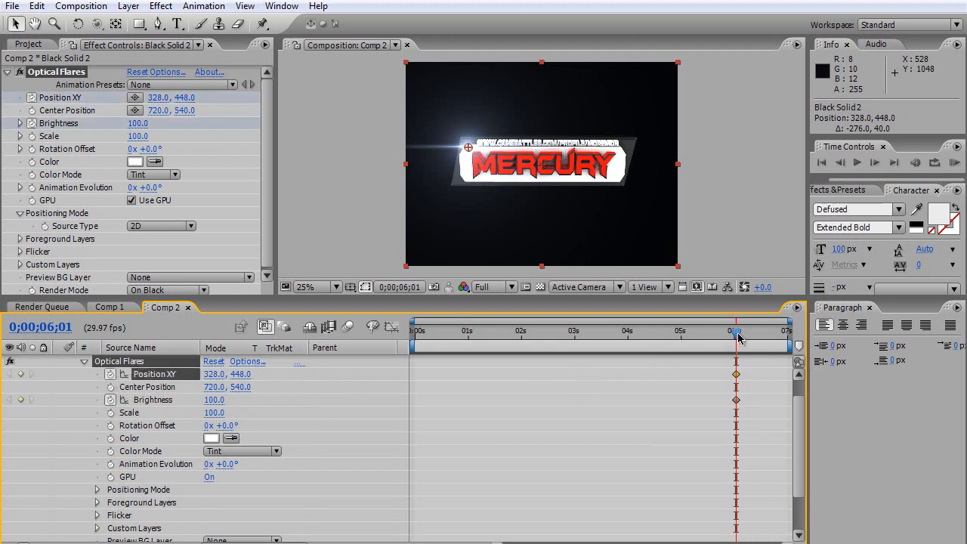
Go back one frame to 0;00;06;00 and keyframe the flare's Brightness at 0
left_click_drag(738, 338, 736, 337)
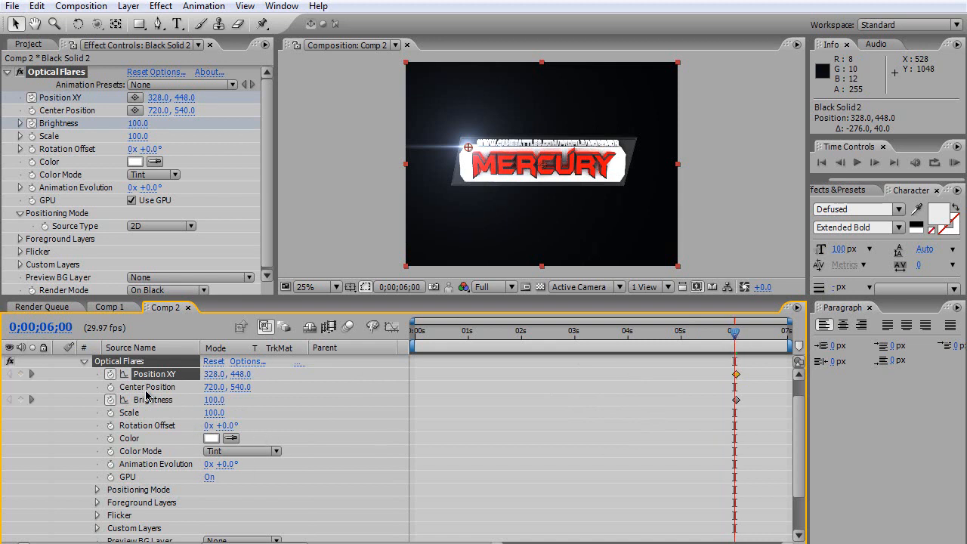
left_click_drag(214, 401, 48, 410)
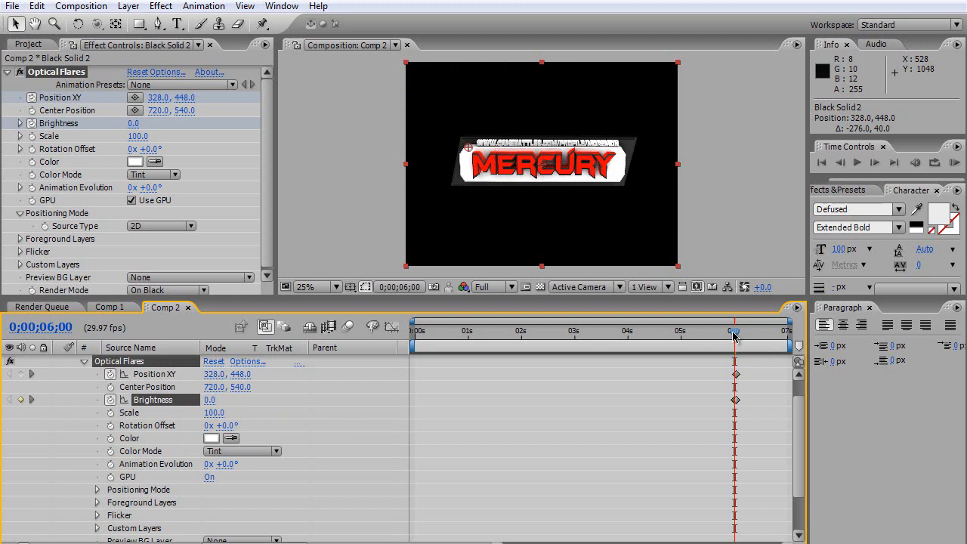
Keyframe the flare's Position XY at 0;00;06;29 by moving it to the upper-right corner of the white logo plate, about 1128, 444
left_click_drag(735, 334, 738, 336)
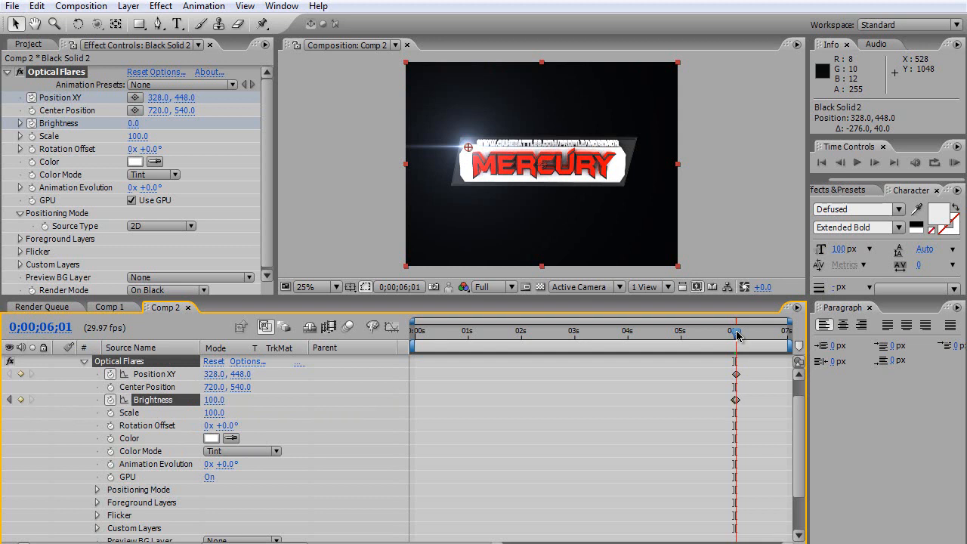
left_click_drag(738, 335, 790, 334)
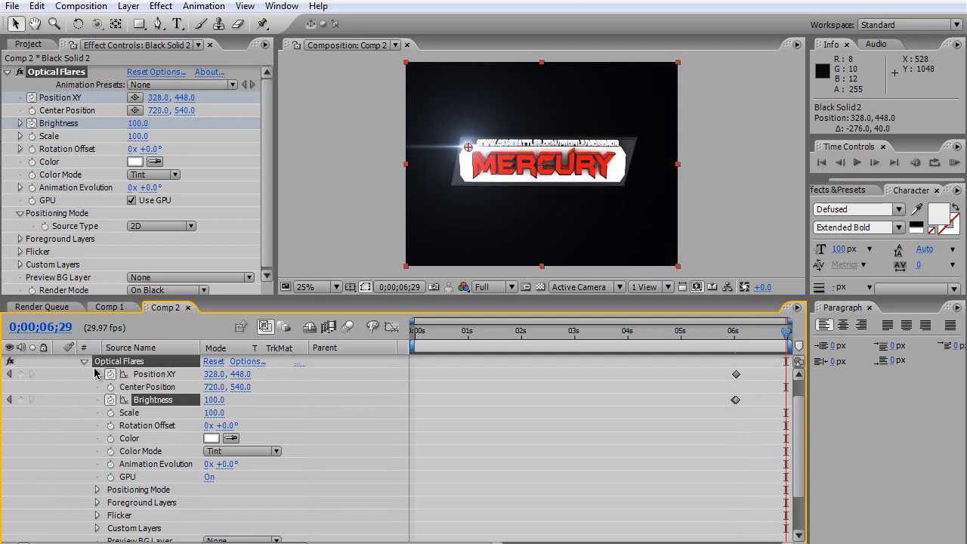
left_click_drag(468, 147, 637, 149)
left_click(785, 374)
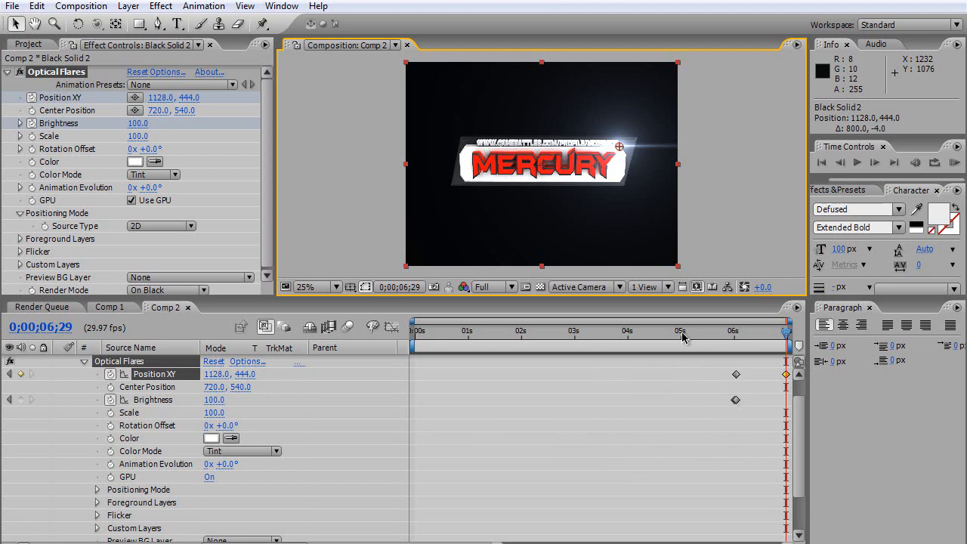
Collapse Black Solid 2's properties and shrink the timeline area to give the composition preview more height
left_click(85, 363)
left_click(59, 362)
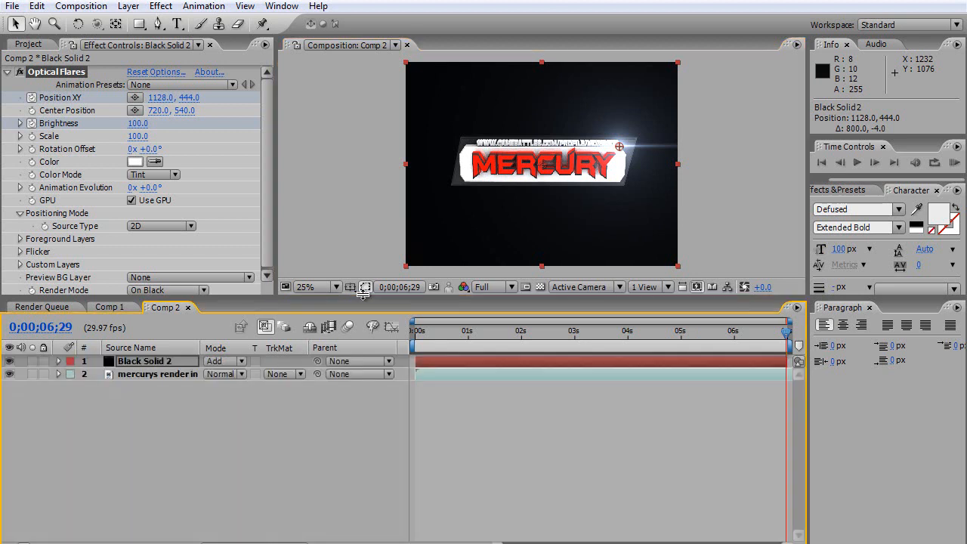
left_click_drag(364, 298, 363, 356)
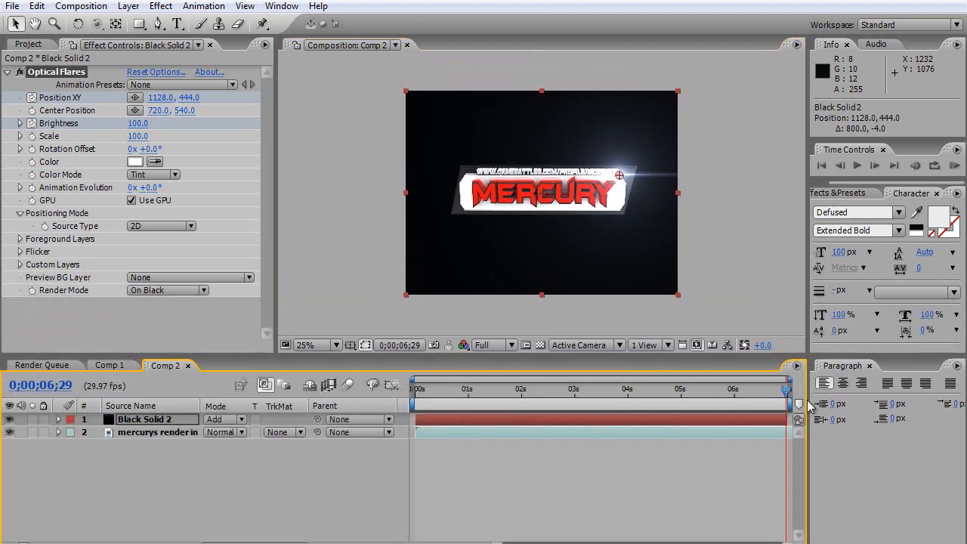
mouse_move(786, 395)
left_mouse_down()
mouse_move(629, 397)
mouse_move(794, 391)
left_mouse_up()
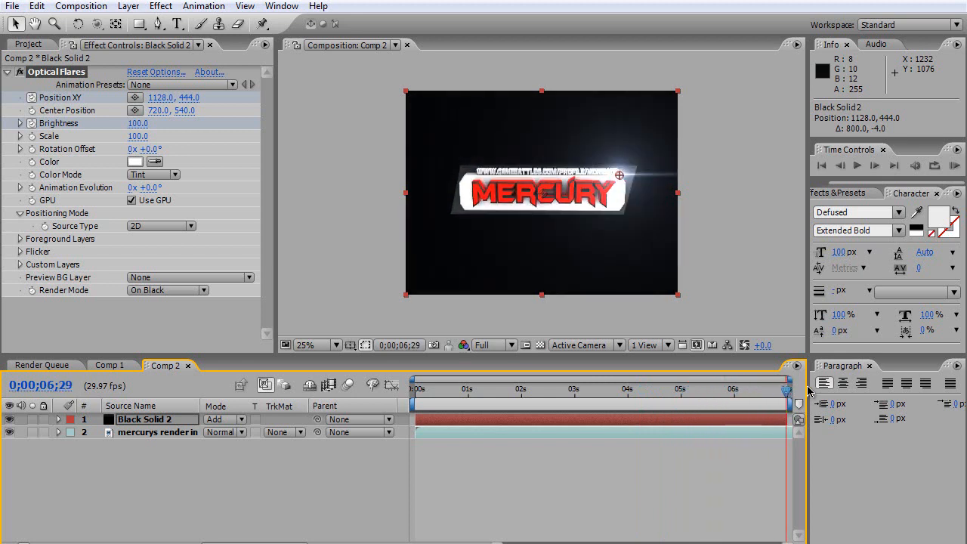